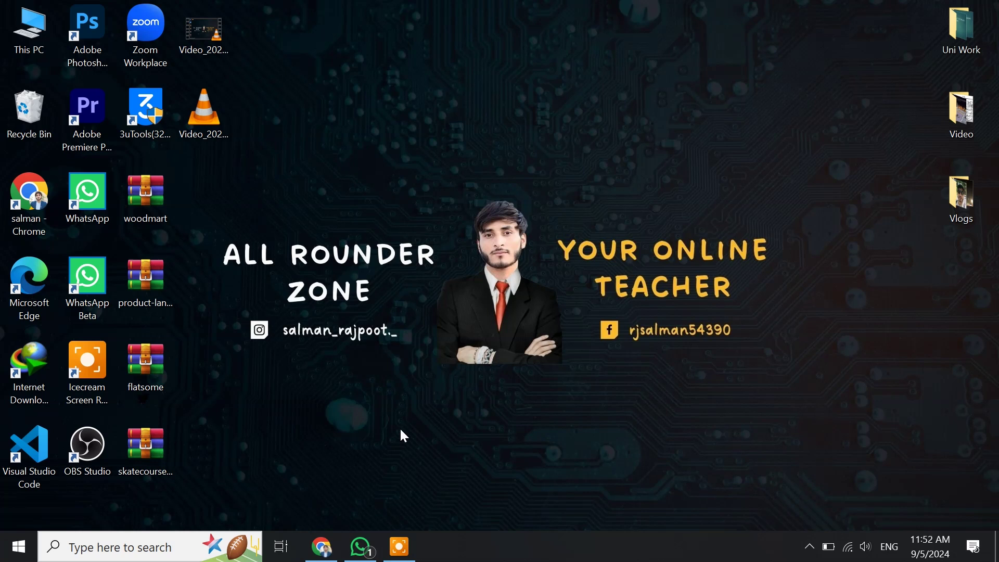
# Step: Switch to the Hostinger panel in Chrome and start adding a new WordPress website from the websites overview
pyautogui.click(331, 538)
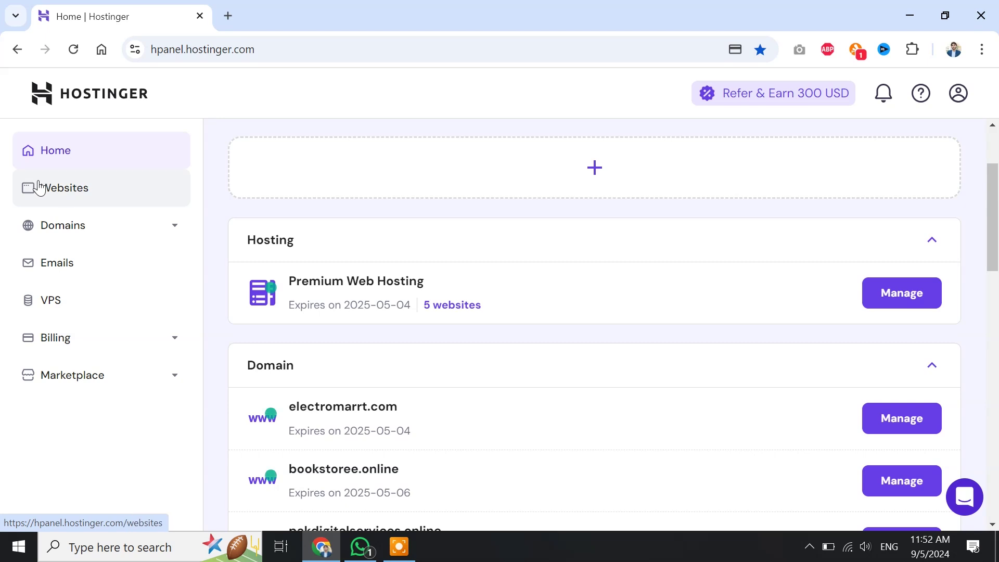
pyautogui.click(51, 192)
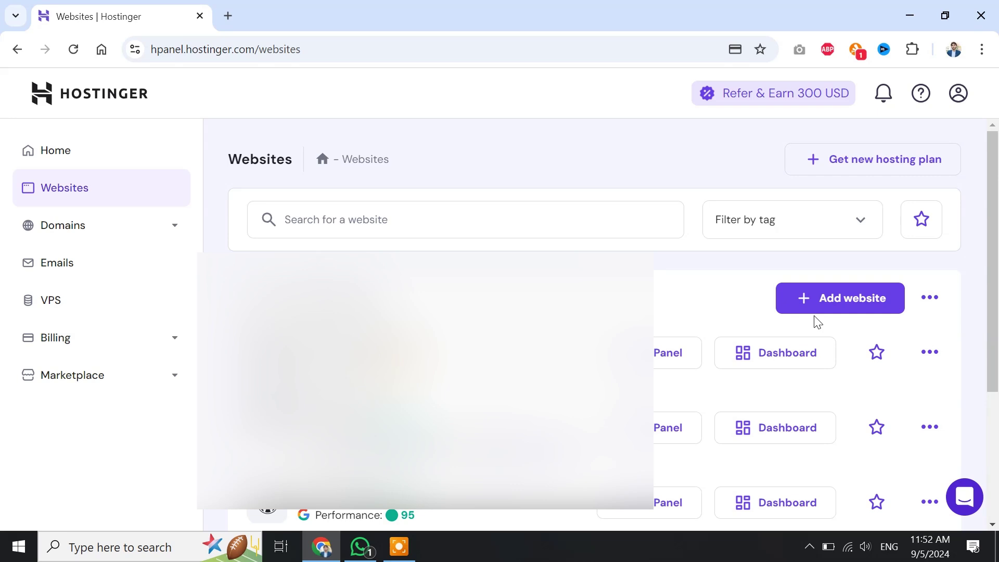
pyautogui.click(846, 311)
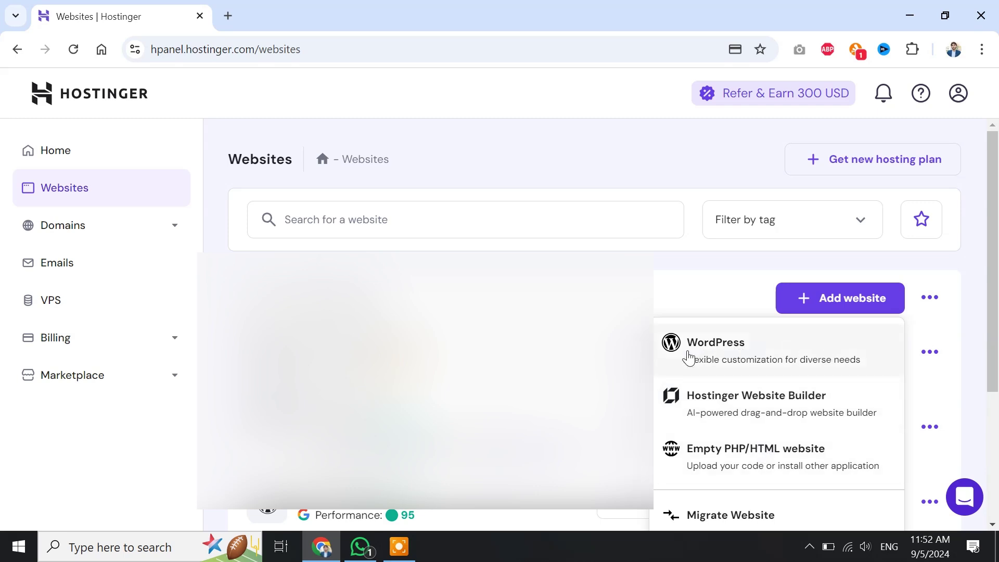
pyautogui.click(778, 348)
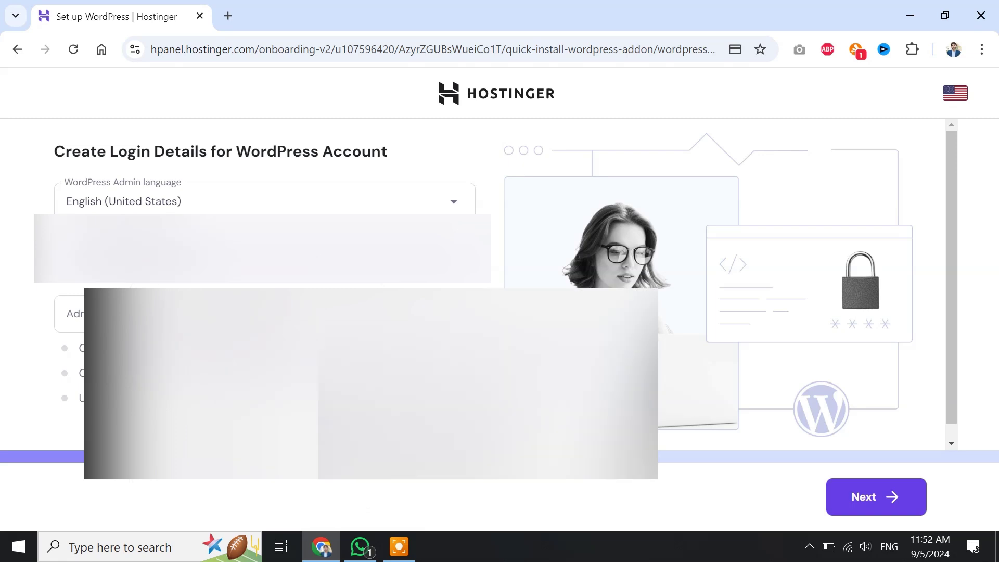
# Step: Enter the administrator password for the new WordPress account and continue to the website type selection
pyautogui.click(70, 313)
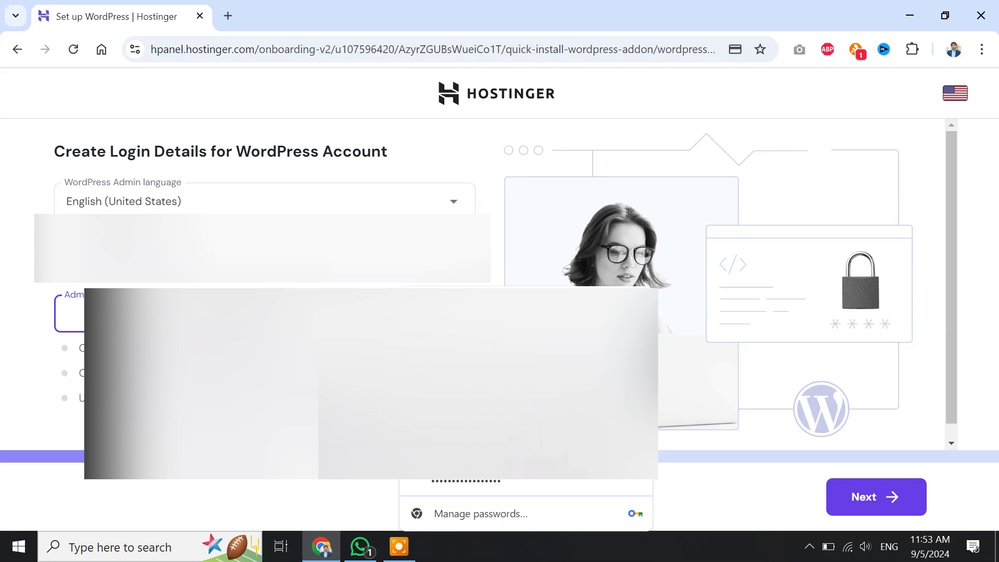
pyautogui.write('••')
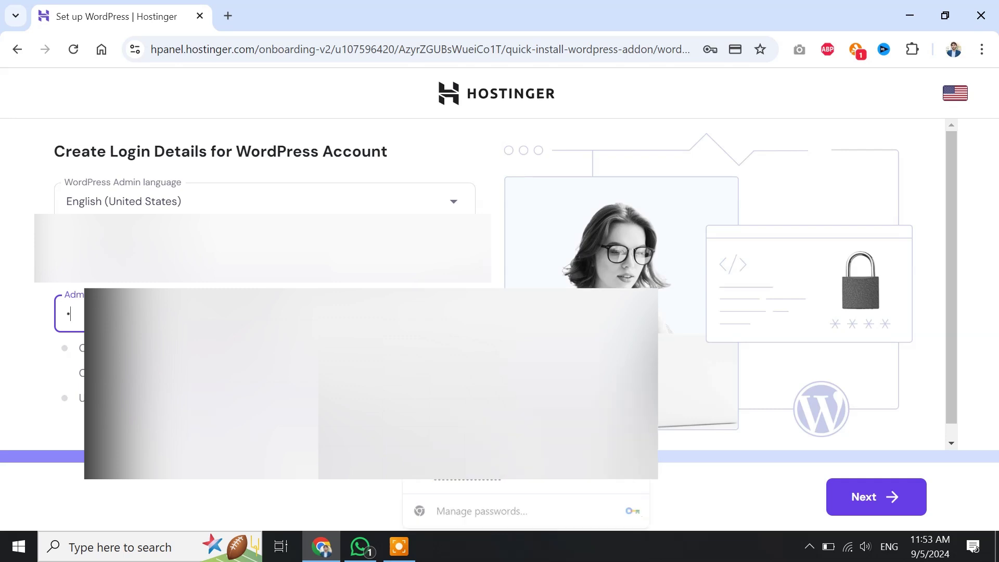
pyautogui.write('•••')
pyautogui.press('Tab')
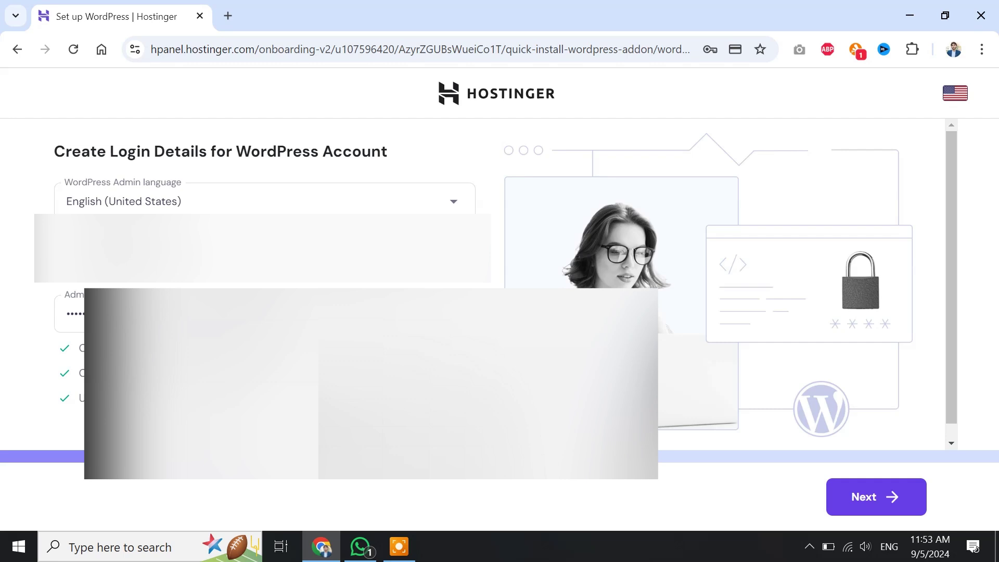
pyautogui.click(874, 506)
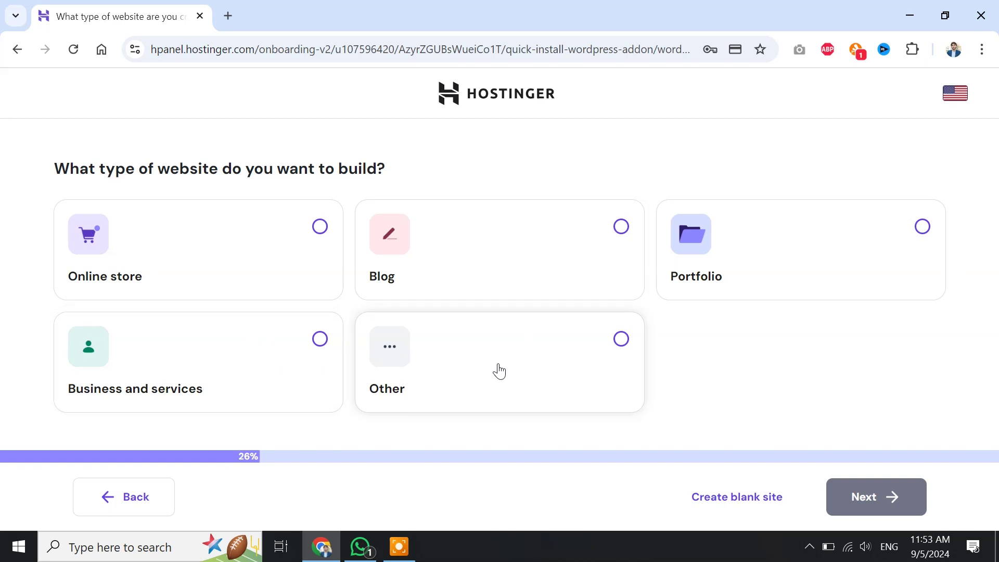
# Step: Choose Business and services as the website type and browse its pre-built website designs
pyautogui.click(234, 356)
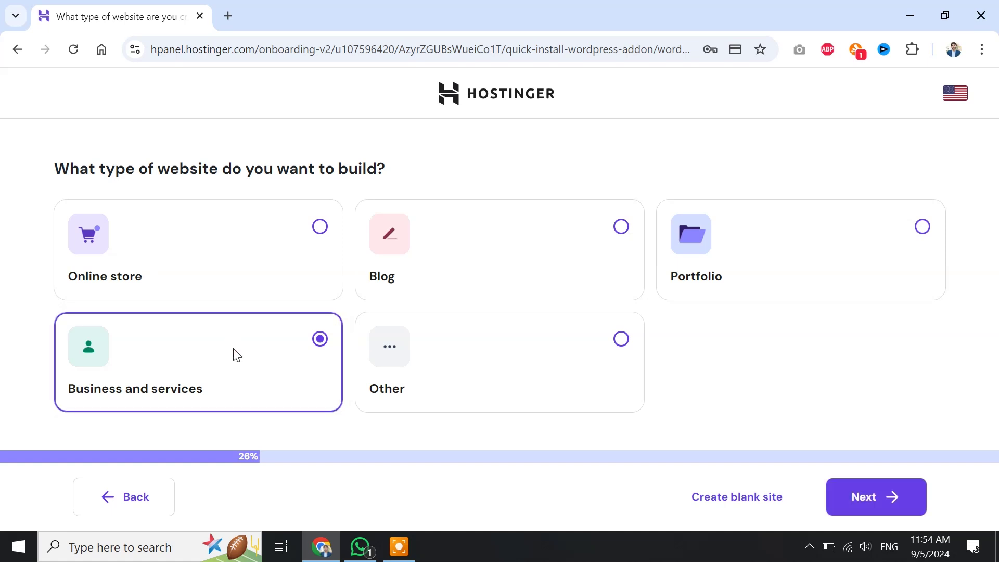
pyautogui.click(878, 504)
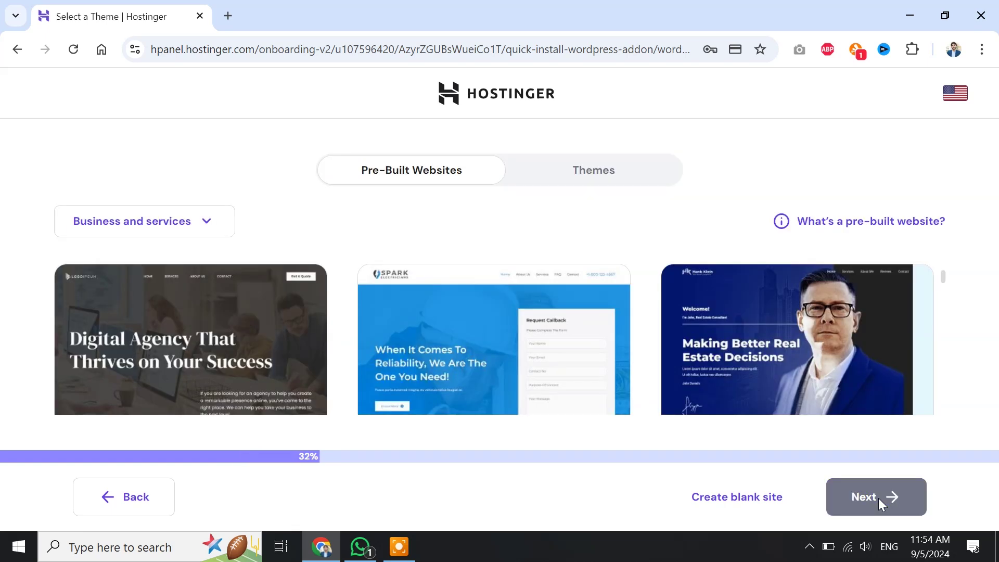
pyautogui.moveTo(564, 346)
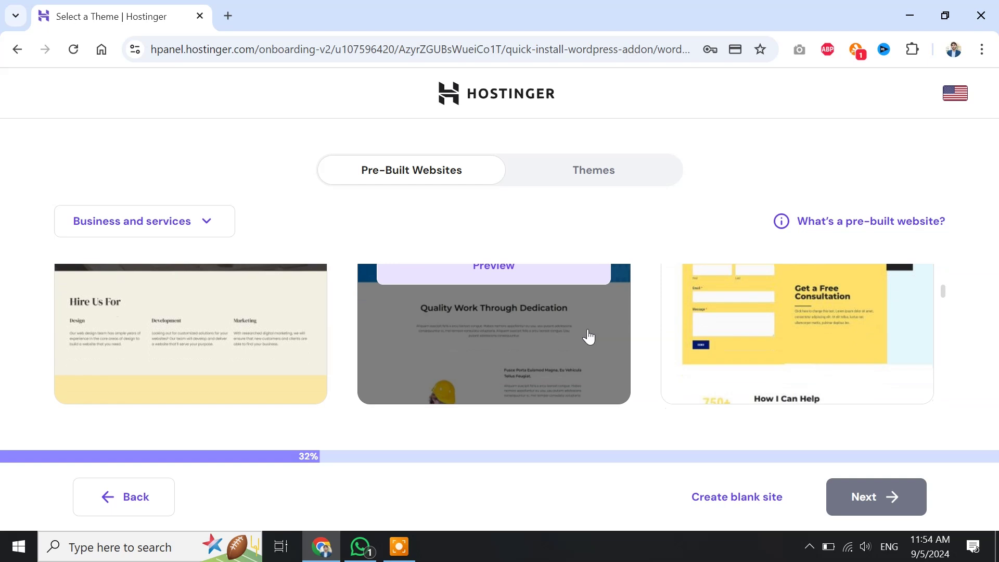
pyautogui.scroll(-2, 588, 337)
pyautogui.scroll(1, 588, 337)
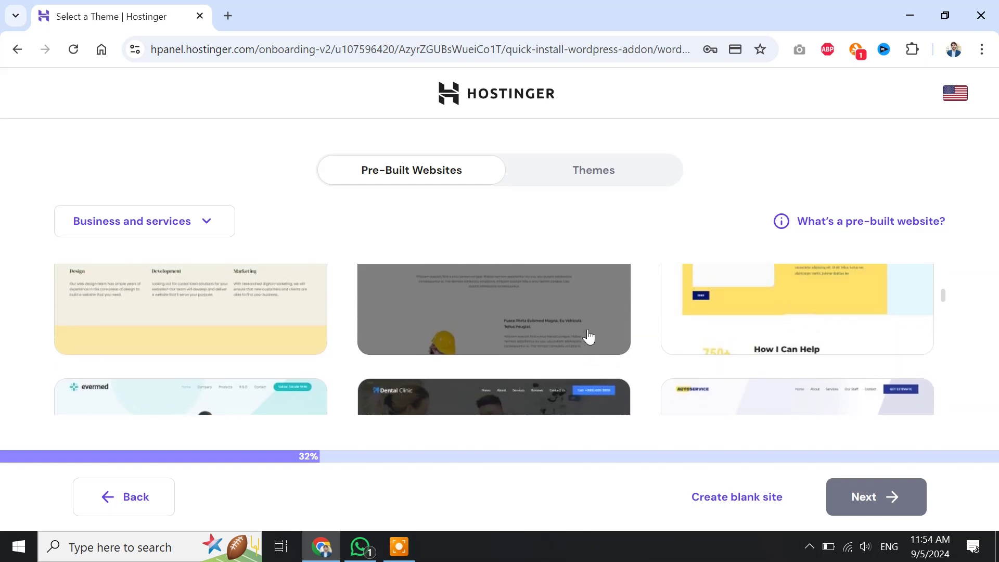
pyautogui.scroll(1, 589, 337)
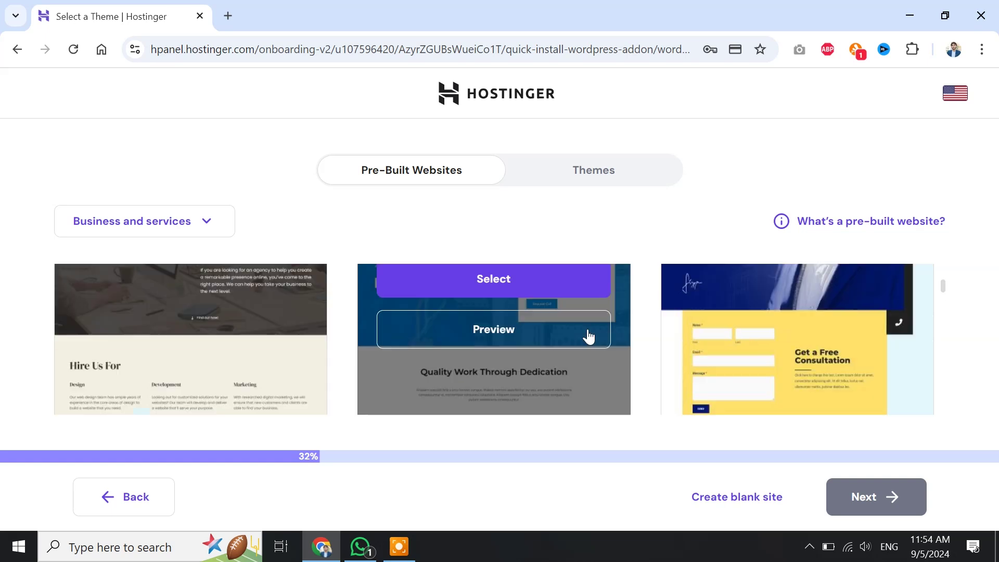
pyautogui.scroll(1, 588, 337)
# Step: Look through the Business and services themes and choose to create a blank site instead
pyautogui.click(612, 170)
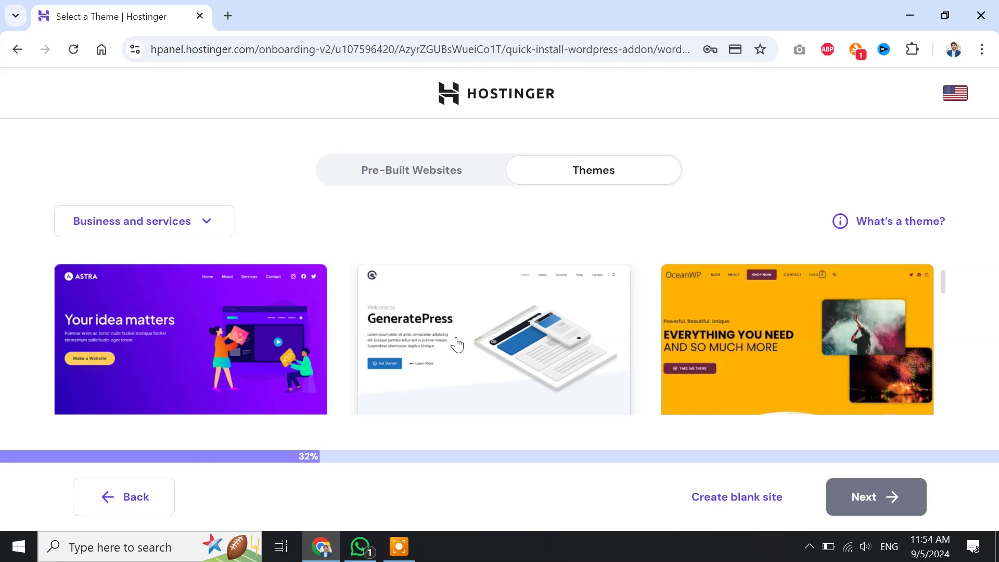
pyautogui.scroll(-2, 457, 344)
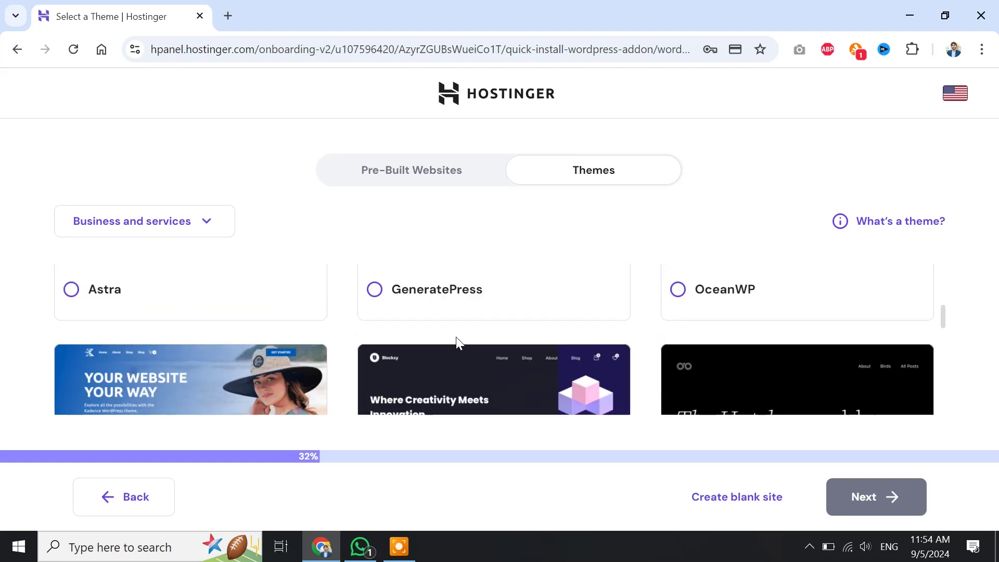
pyautogui.scroll(-2, 457, 340)
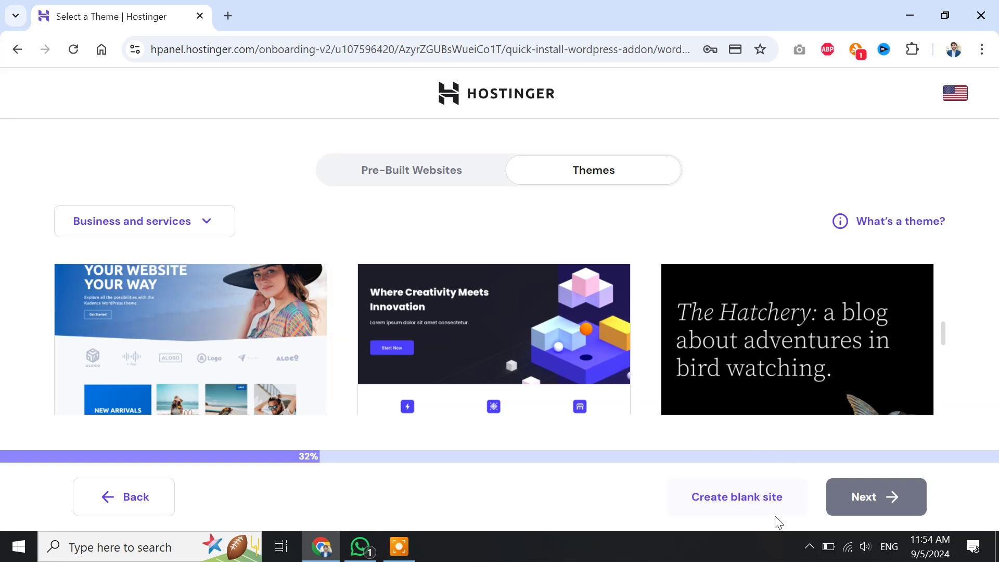
pyautogui.click(761, 497)
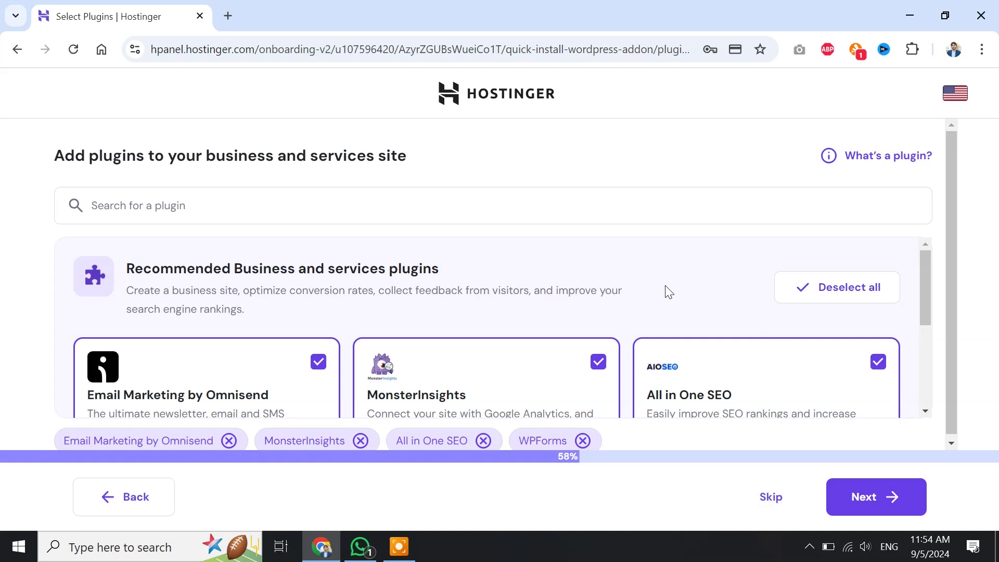
# Step: Review the recommended Business and services plugins and skip the plugin selection
pyautogui.scroll(-3, 664, 292)
pyautogui.scroll(-1, 665, 292)
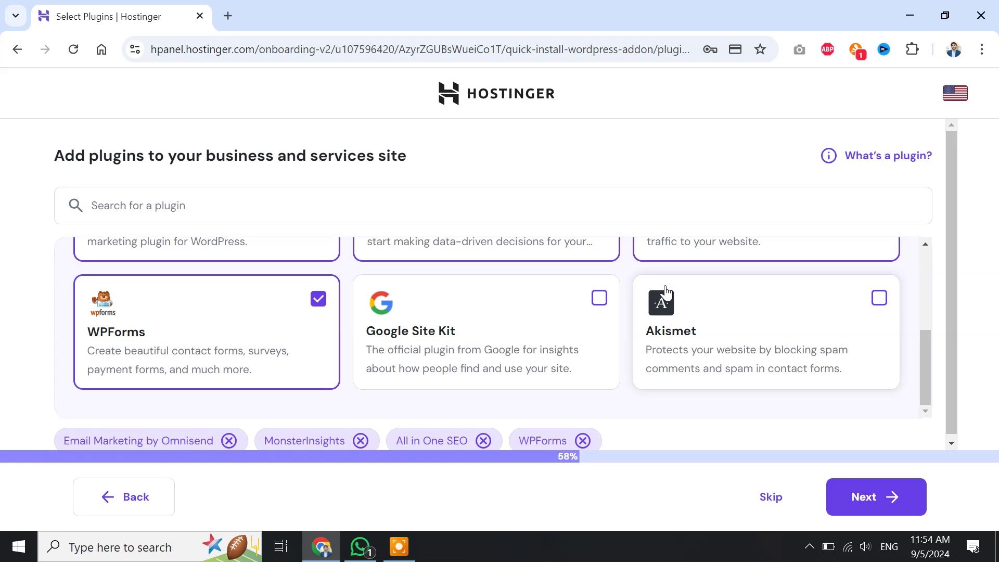
pyautogui.scroll(2, 666, 292)
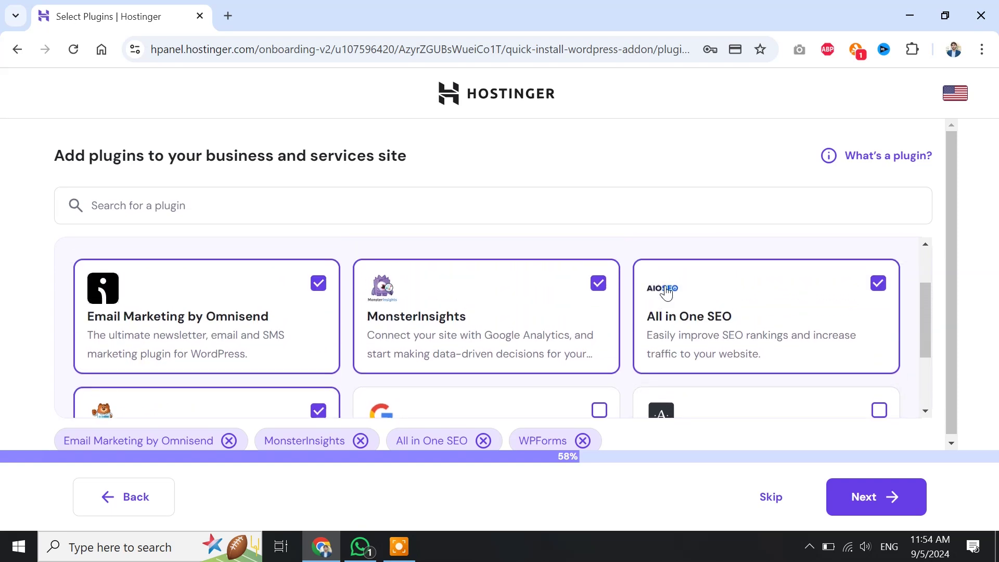
pyautogui.scroll(1, 666, 292)
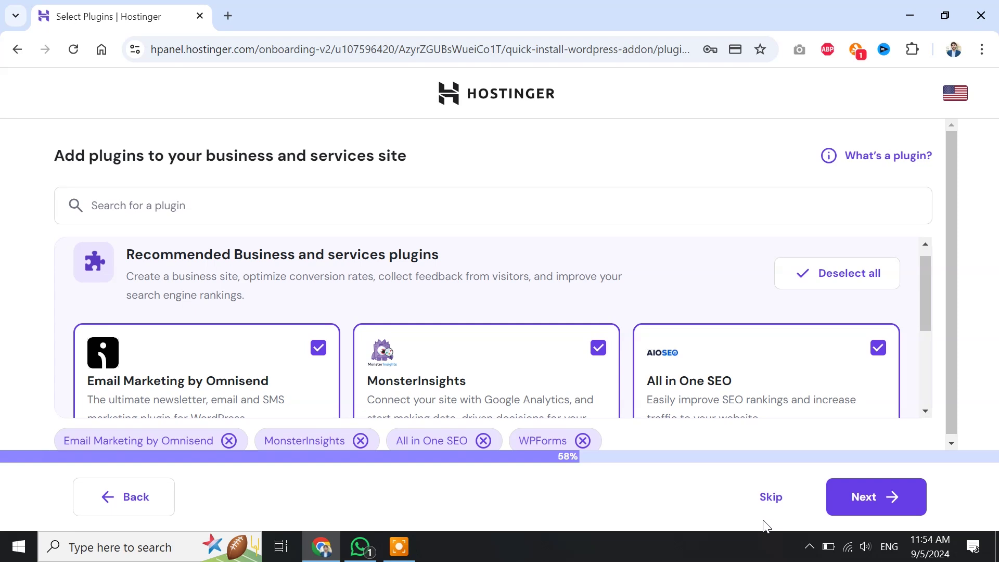
pyautogui.click(770, 506)
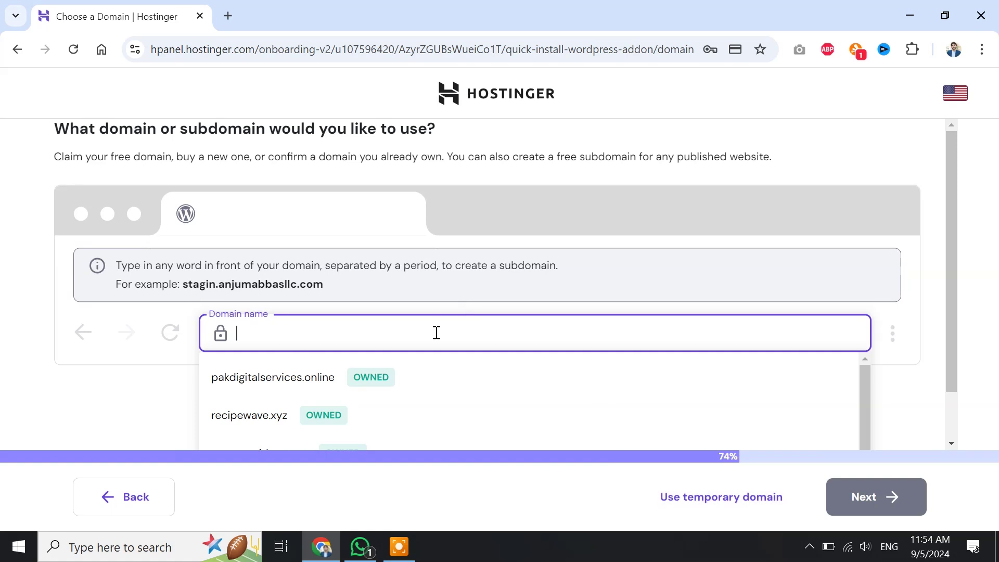
# Step: Assign the owned domain salihakazmihub.com to the new site and proceed with the WordPress setup
pyautogui.scroll(-1, 437, 336)
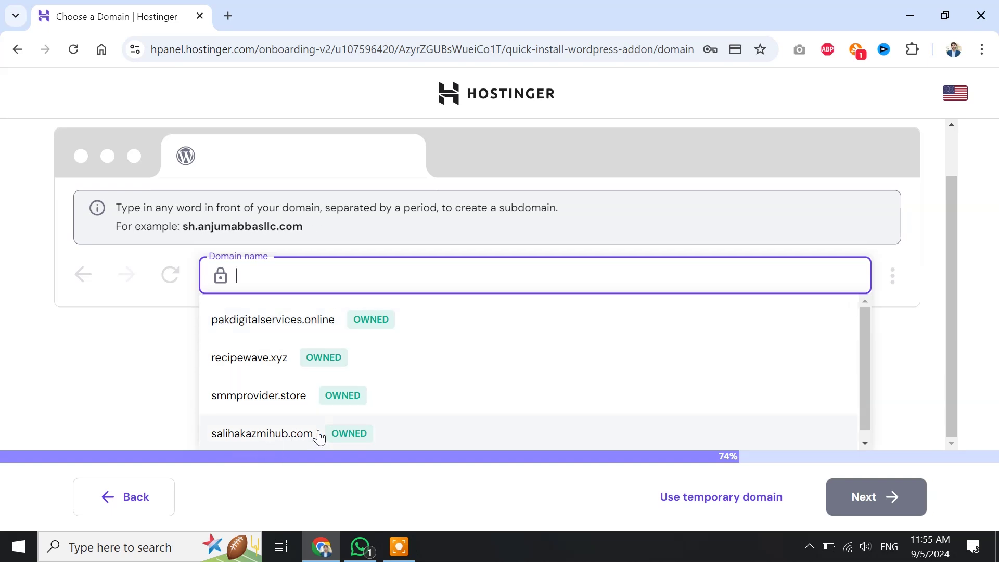
pyautogui.click(279, 440)
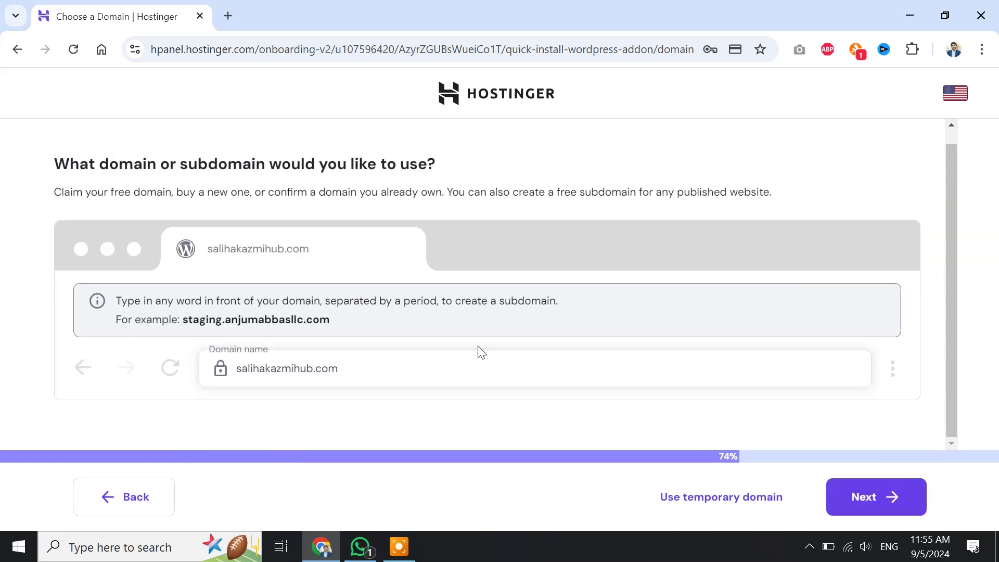
pyautogui.click(871, 508)
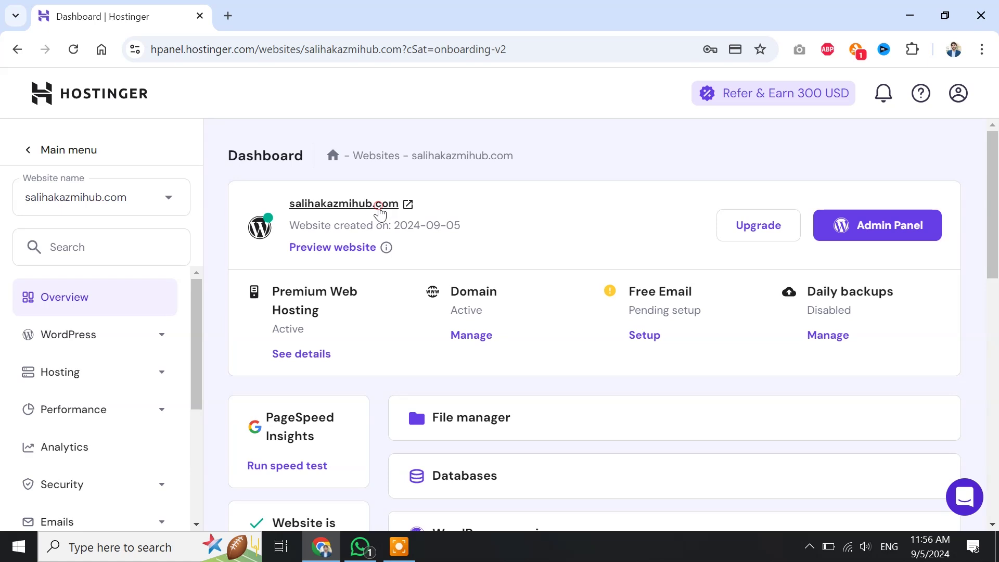
# Step: Visit the newly created website, look over its full home page, and minimize the browser
pyautogui.click(376, 206)
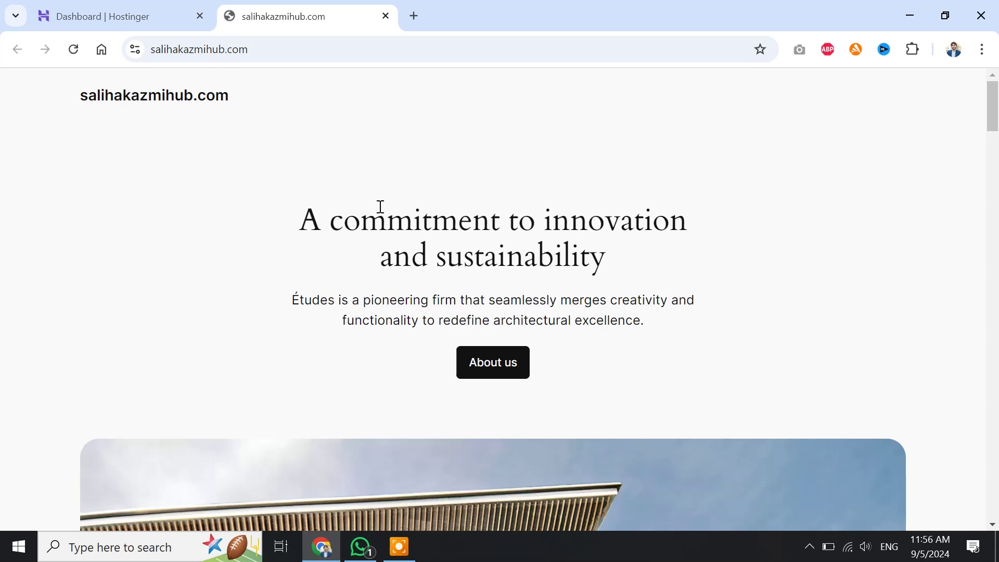
pyautogui.scroll(-5, 381, 207)
pyautogui.scroll(5, 380, 207)
pyautogui.click(910, 7)
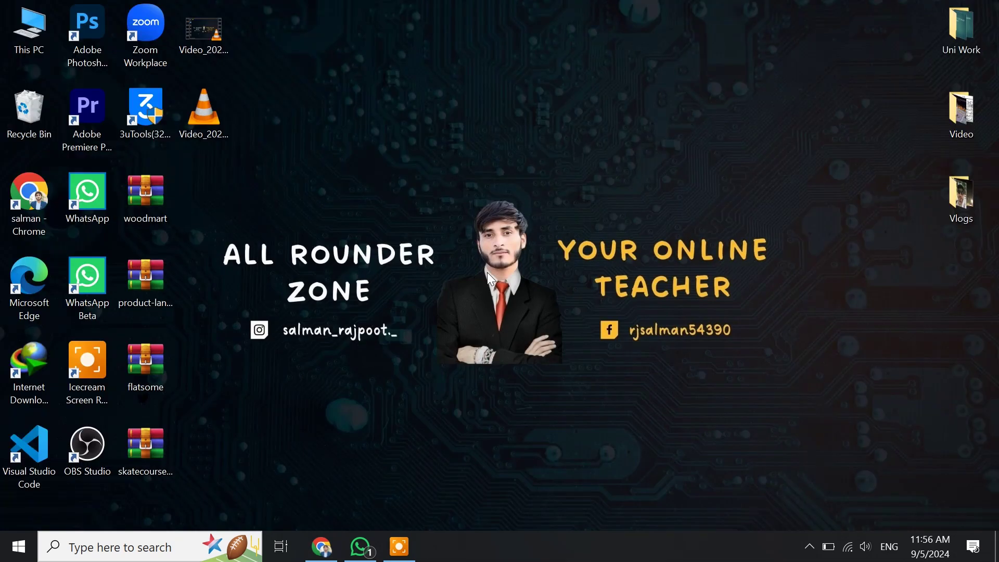